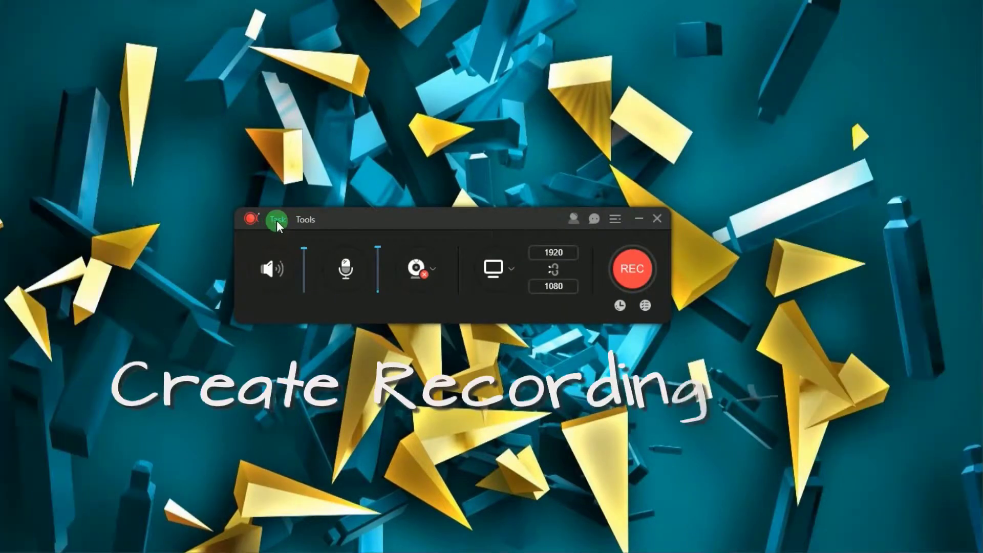
Open the Task Scheduler from the Task menu to view its empty task list.
click(277, 220)
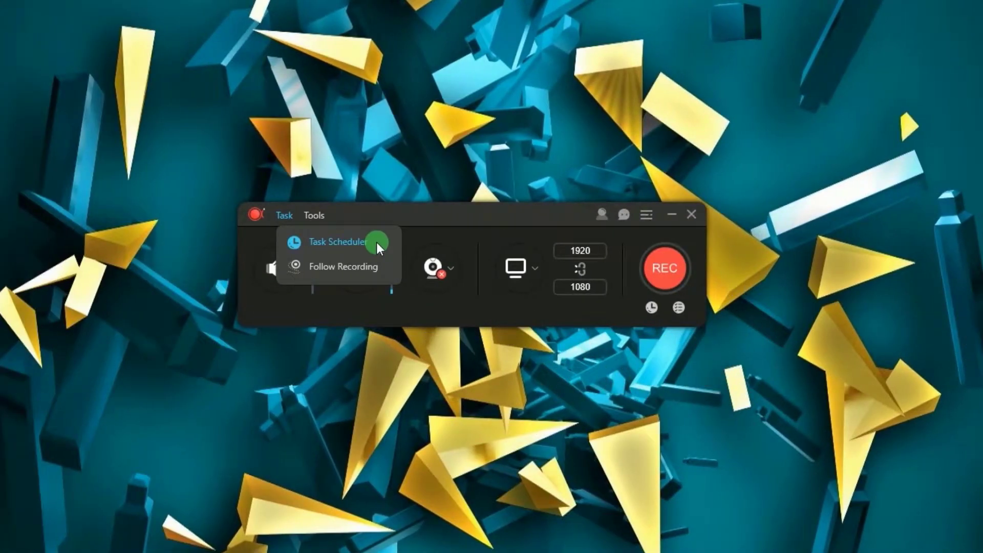
click(324, 239)
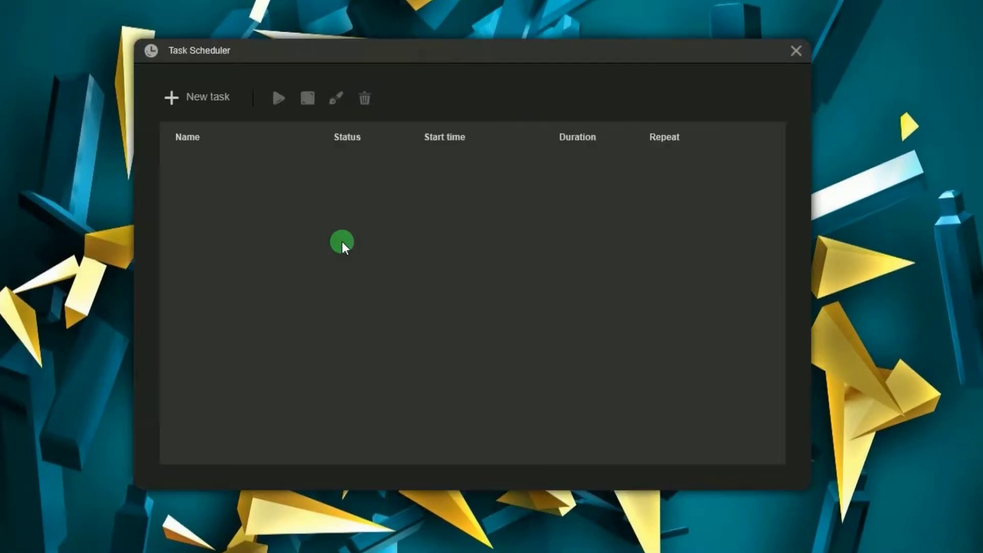
Create a new scheduled task with a custom 1286 x 670 recording area.
click(181, 96)
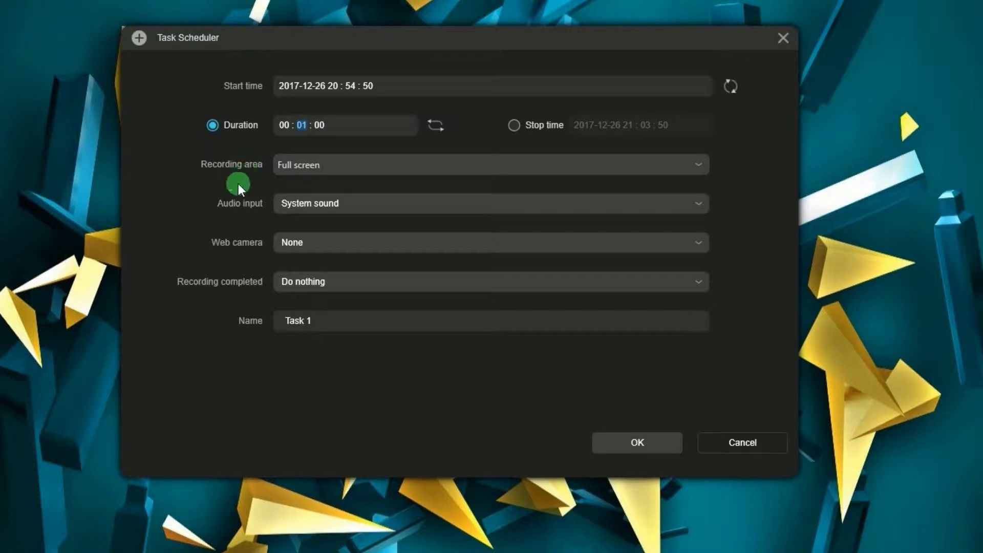
click(286, 163)
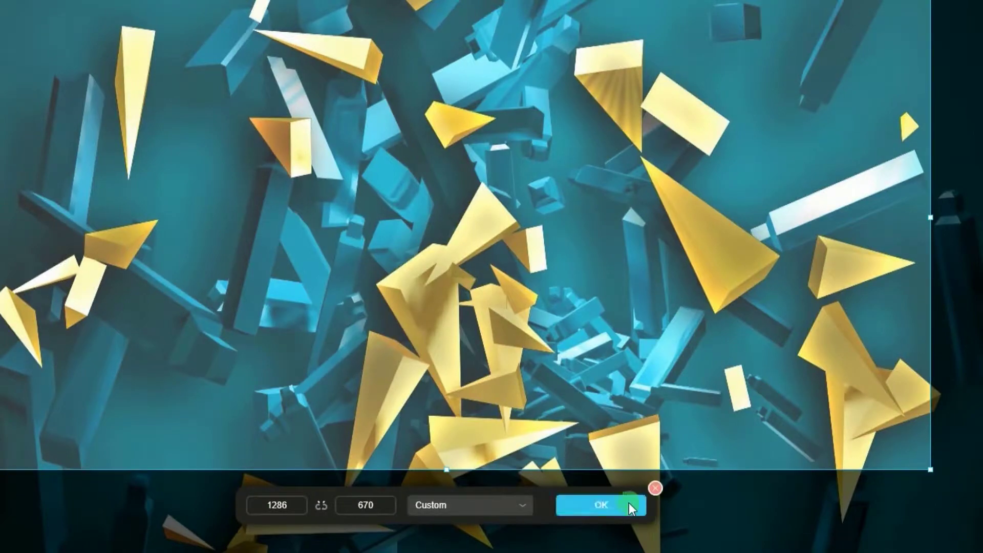
click(629, 503)
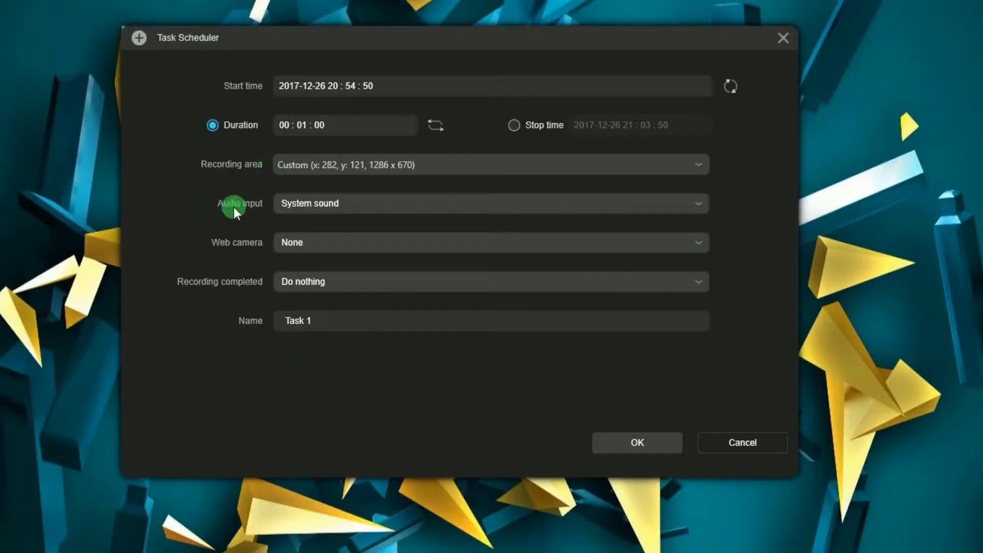
Save Task 01 with system sound, no webcam and no after-recording action.
click(300, 203)
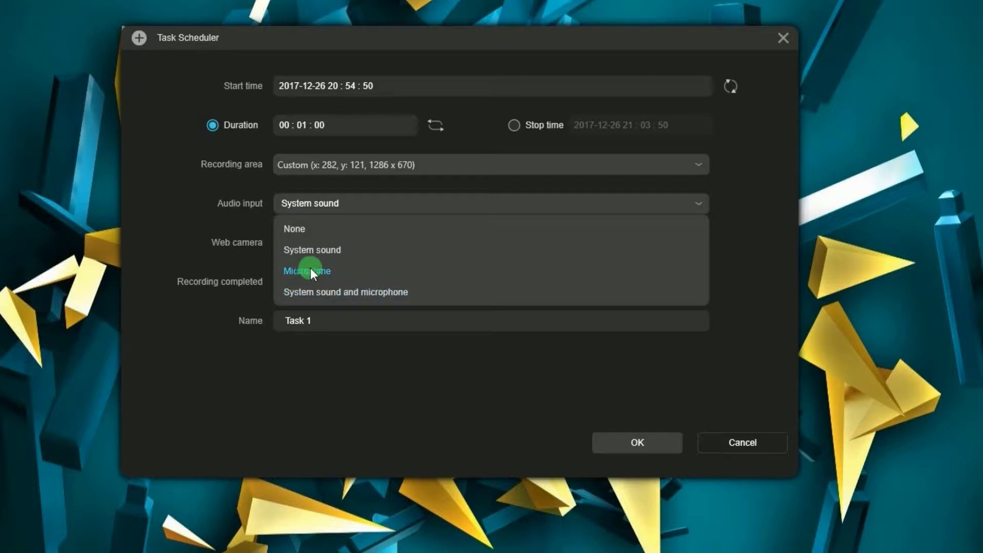
click(309, 249)
click(292, 243)
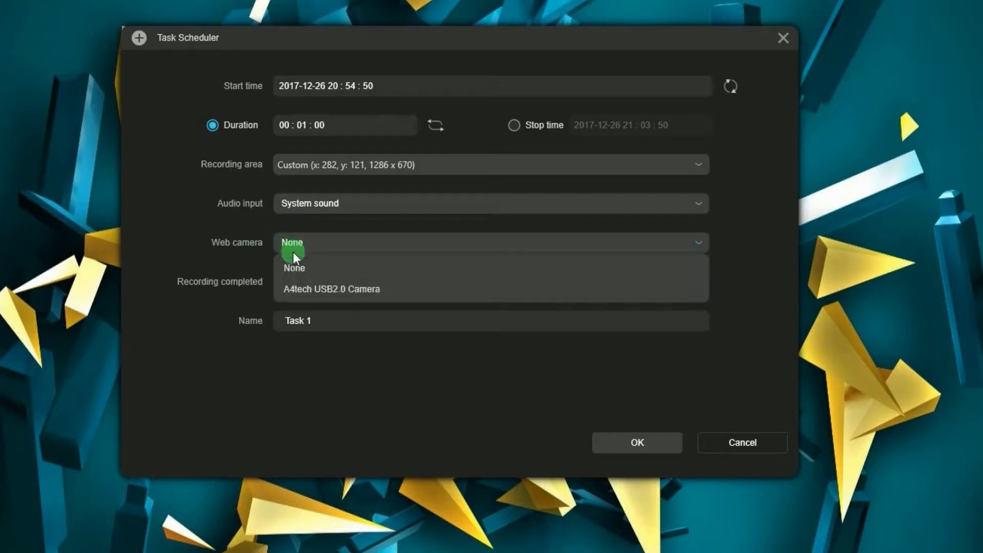
click(293, 240)
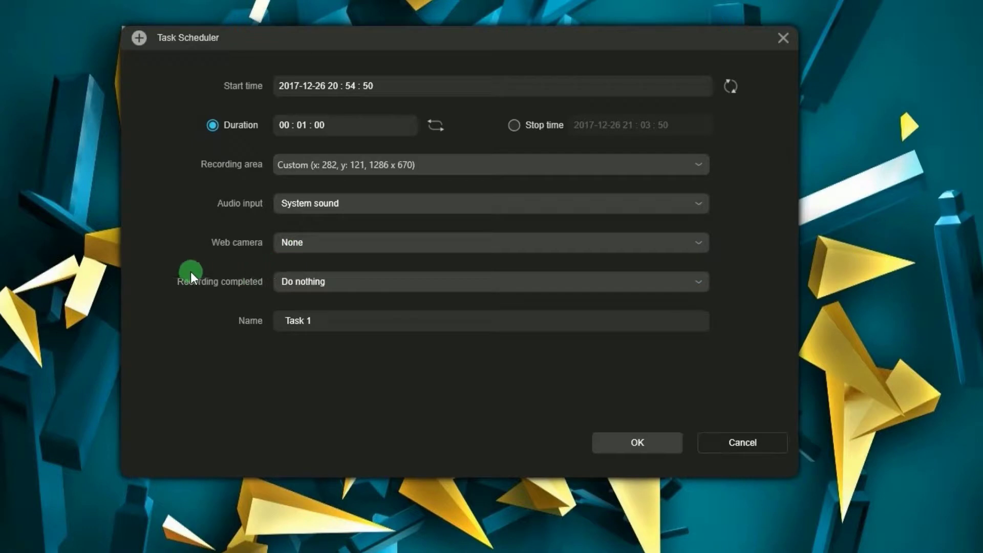
click(306, 279)
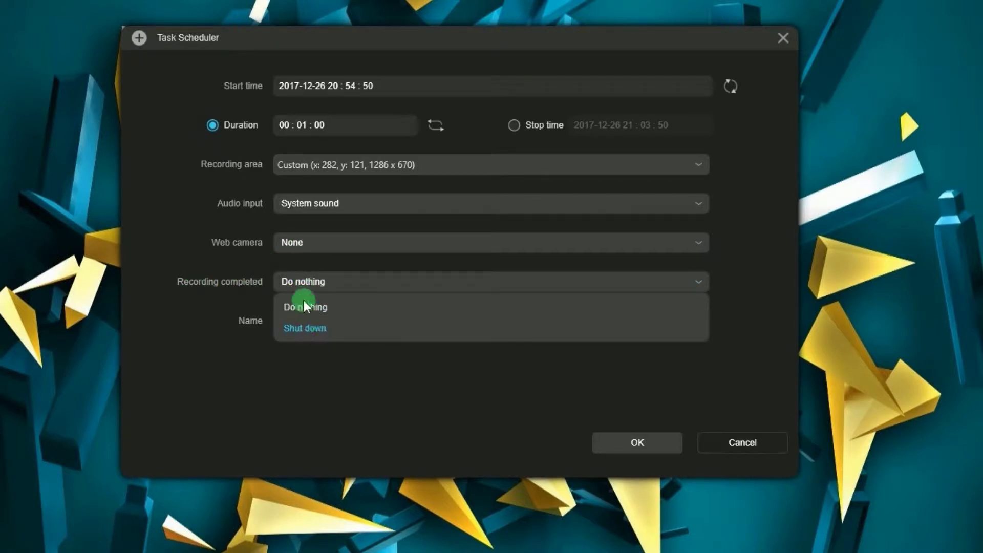
click(303, 304)
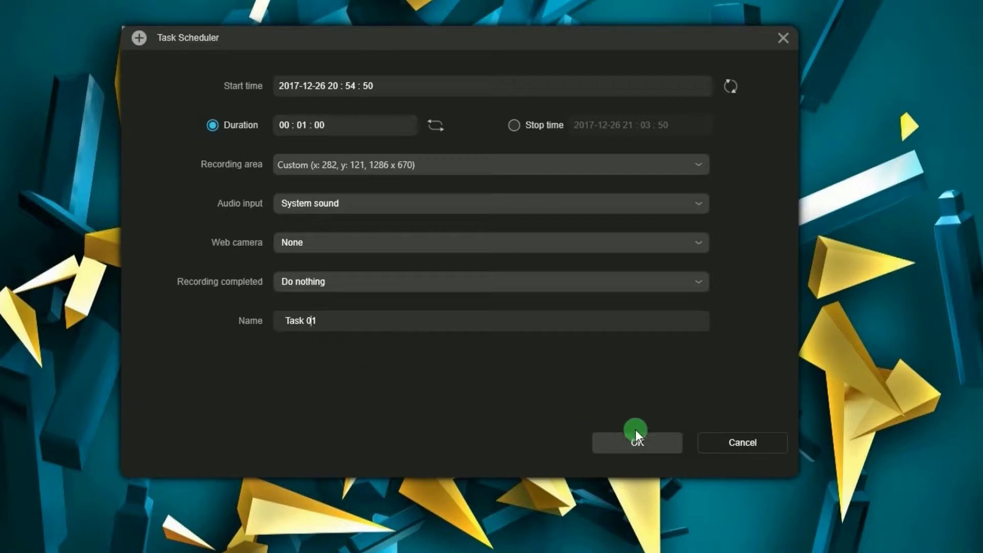
click(635, 443)
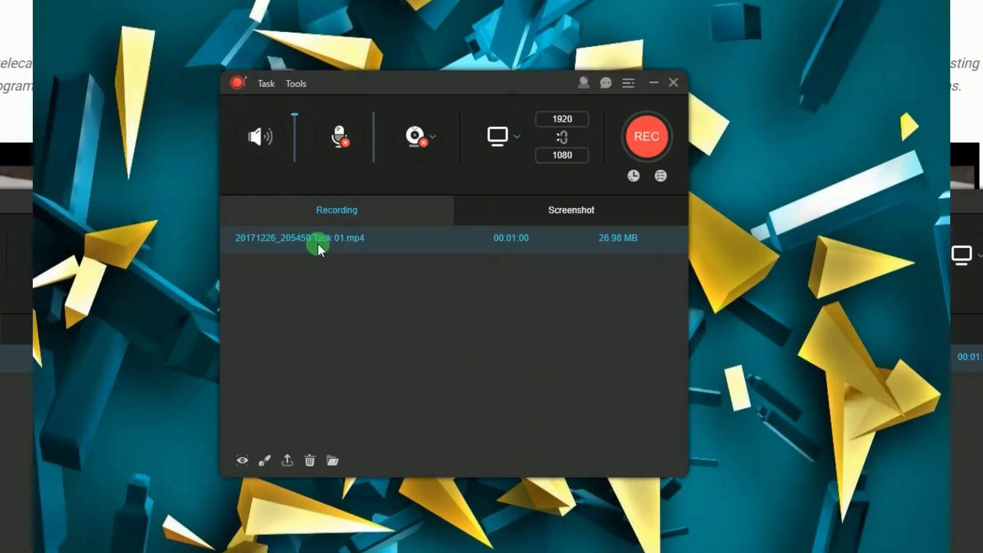
Play the Task 01 clip, seeking ahead to 0:26, 0:41 and 0:51.
double_click(356, 241)
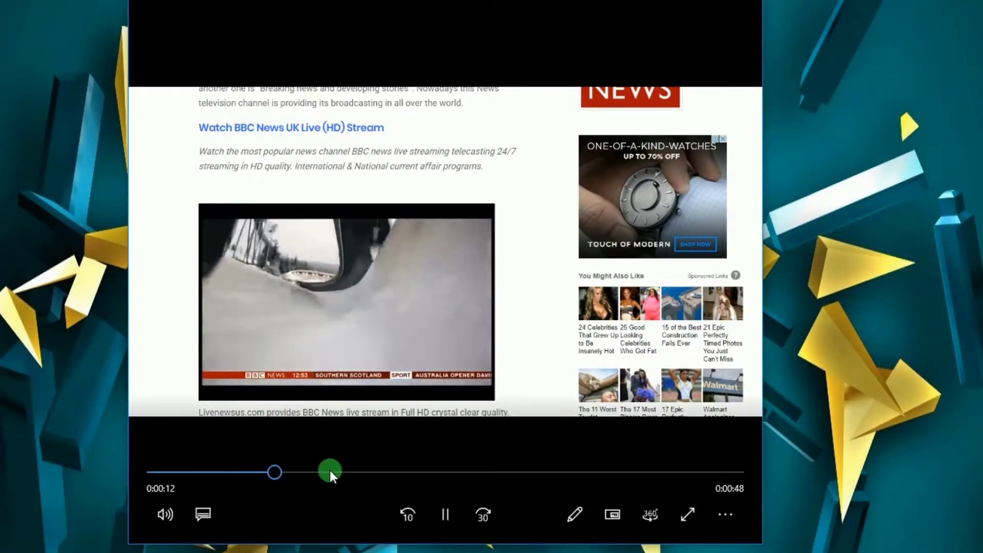
click(413, 472)
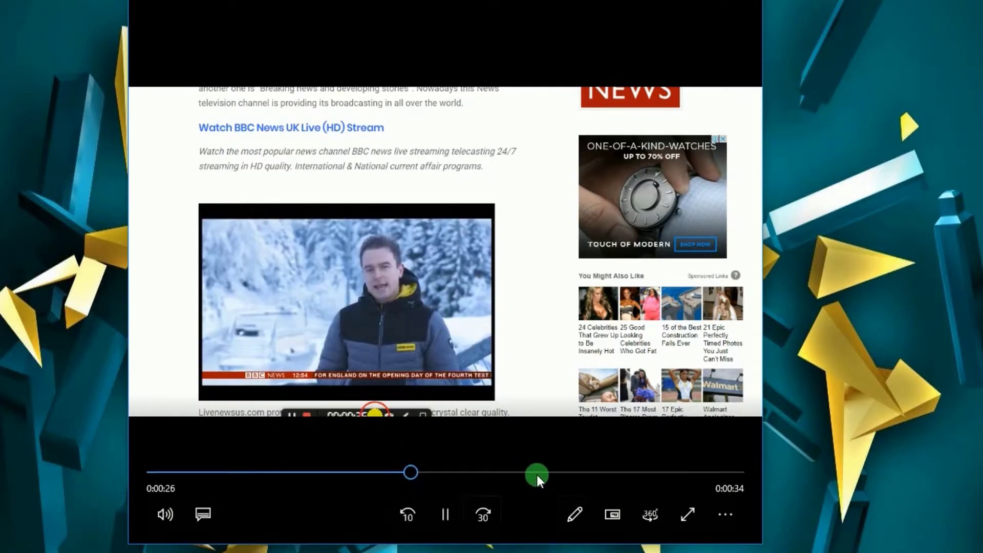
click(558, 471)
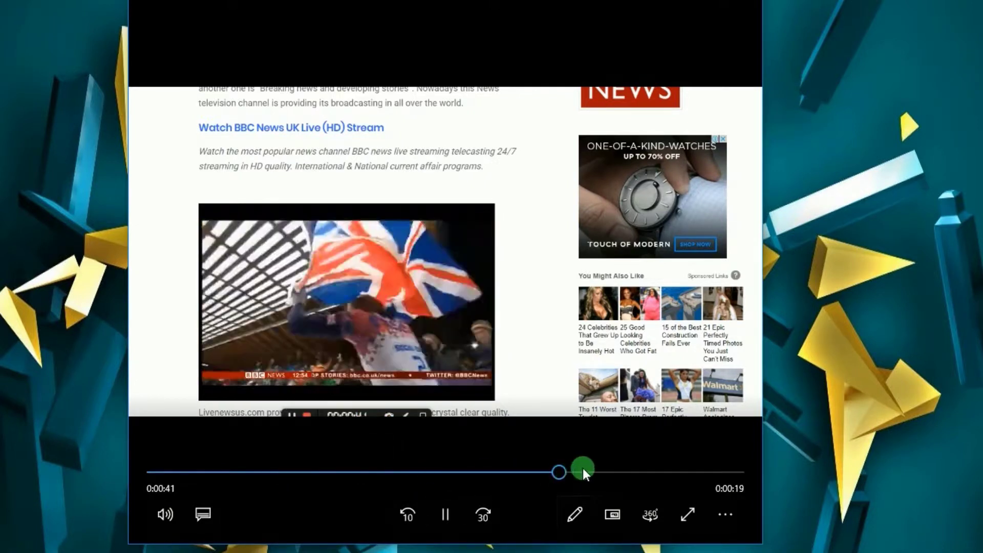
click(655, 470)
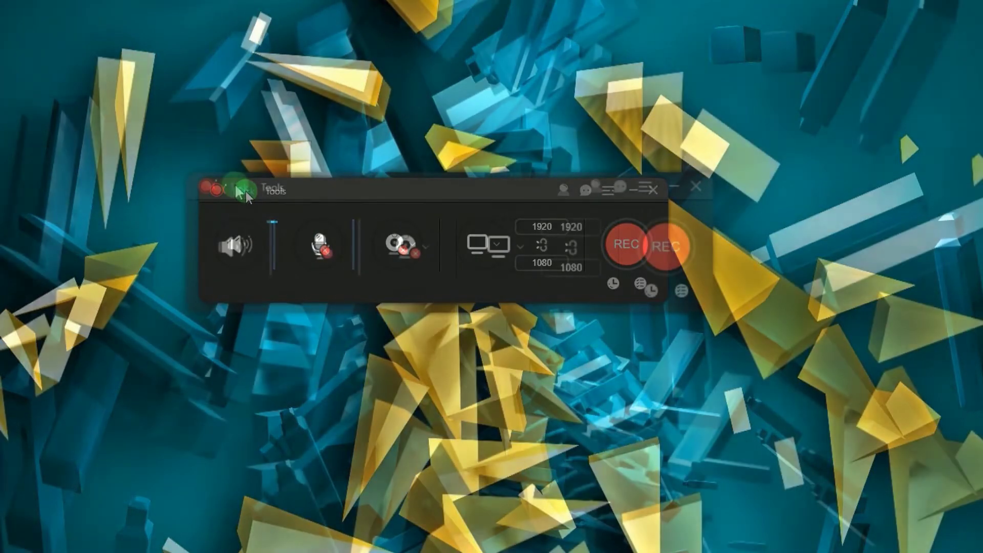
Open the Follow Recording settings from the Task menu.
click(245, 192)
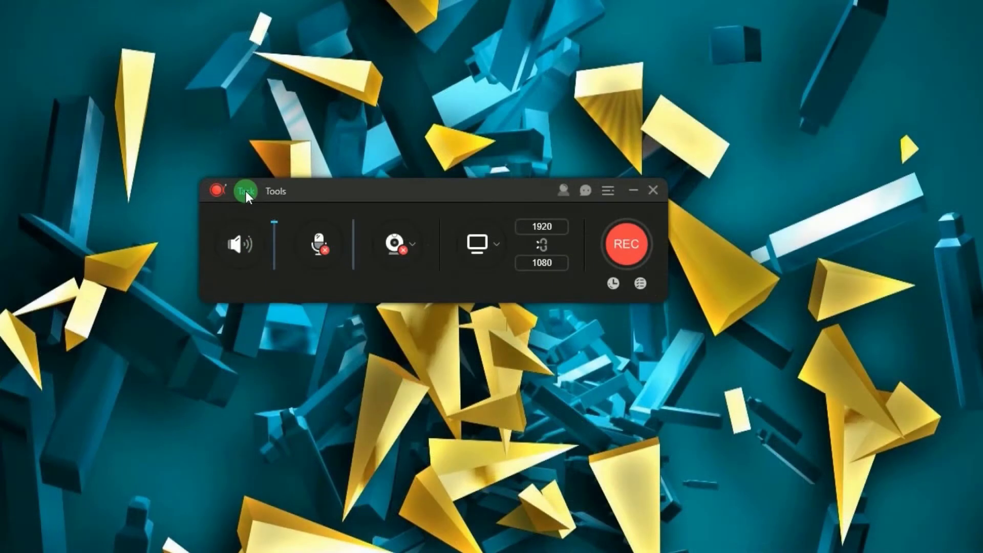
click(246, 191)
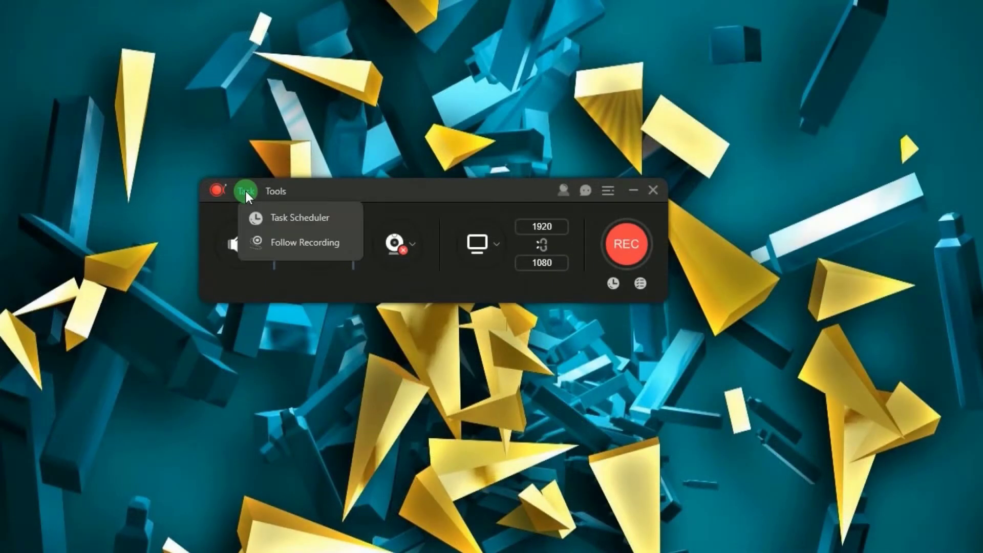
click(306, 243)
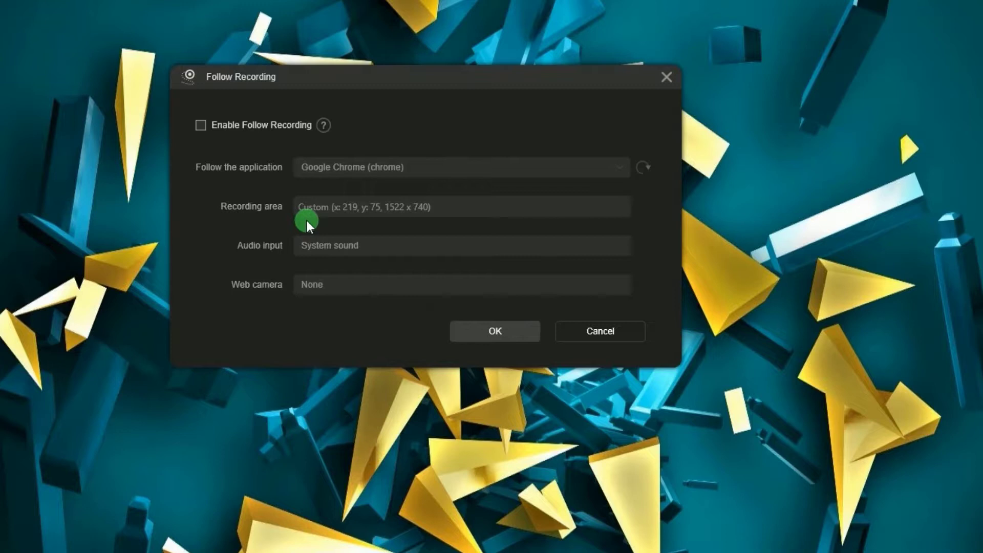
Enable Follow Recording for Microsoft Office Word (WINWORD) with a Custom recording area.
click(200, 125)
click(342, 165)
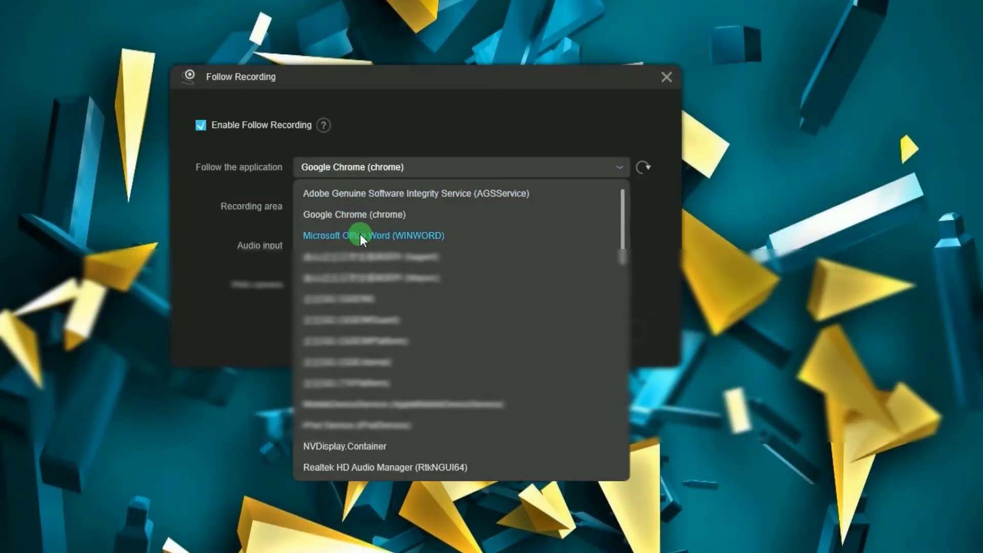
click(360, 234)
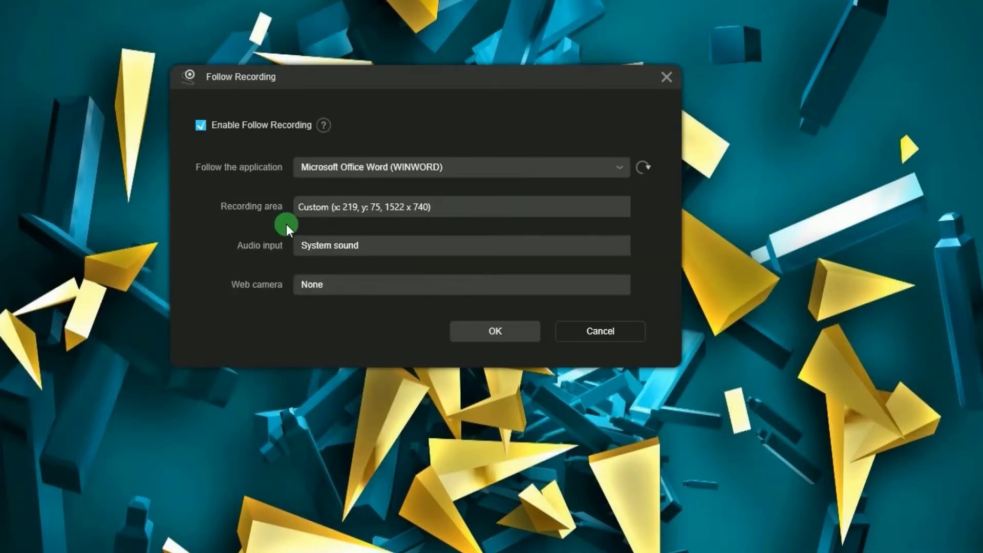
click(323, 208)
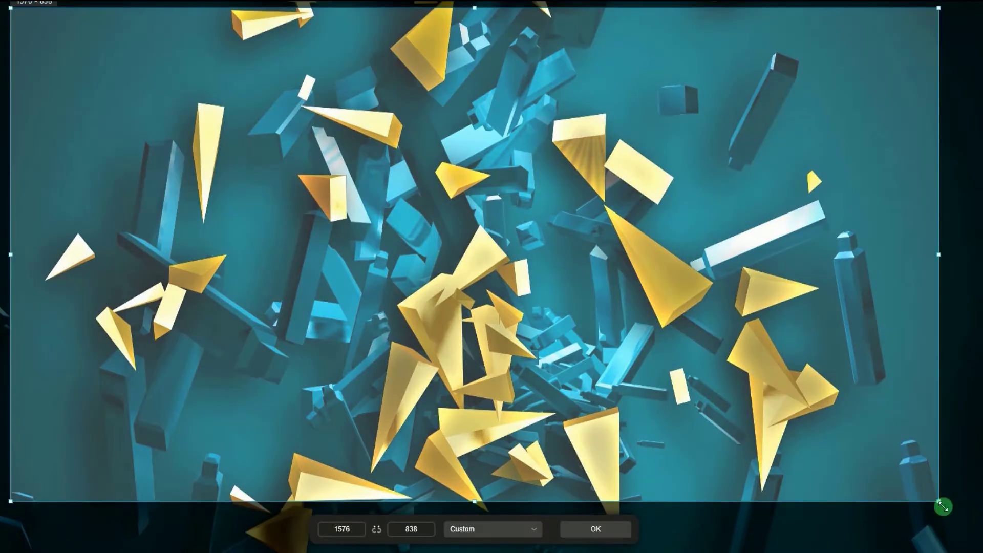
Confirm the 1576 x 838 region, keep system sound and no webcam, and save.
click(597, 530)
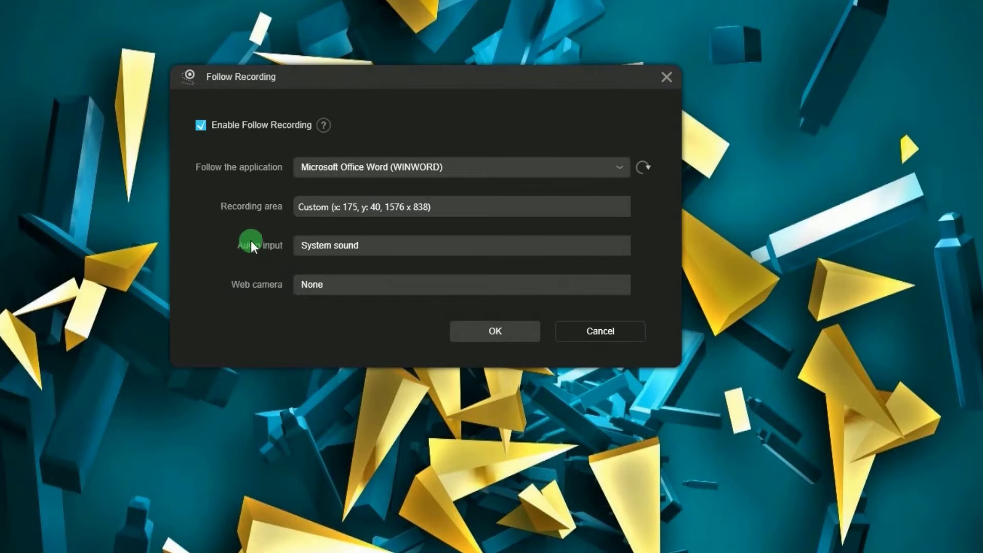
click(316, 244)
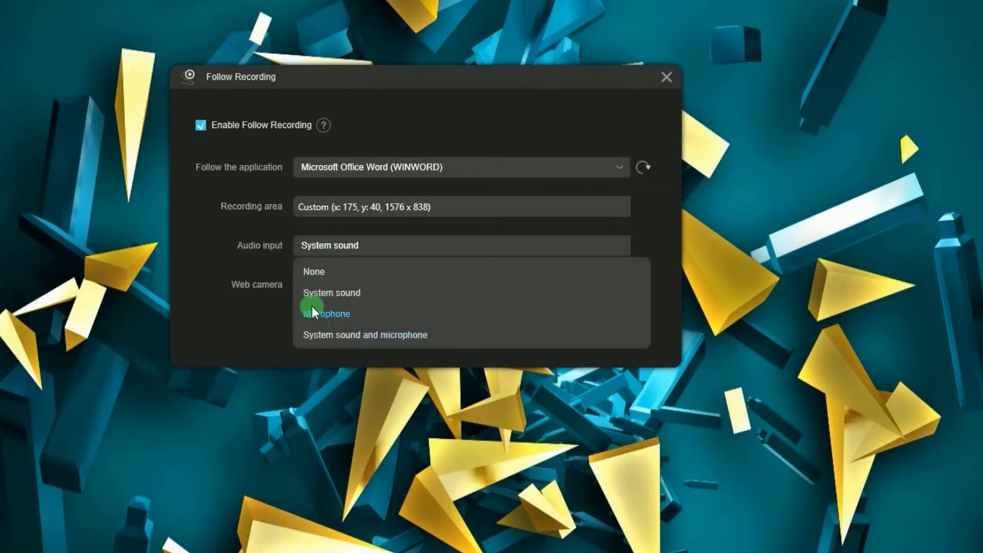
click(284, 292)
click(344, 287)
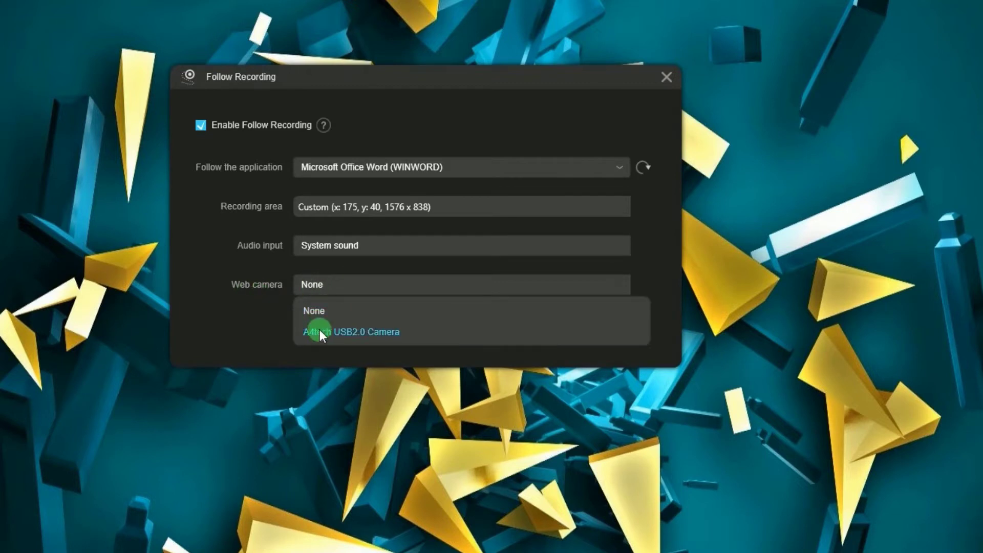
click(252, 280)
click(515, 322)
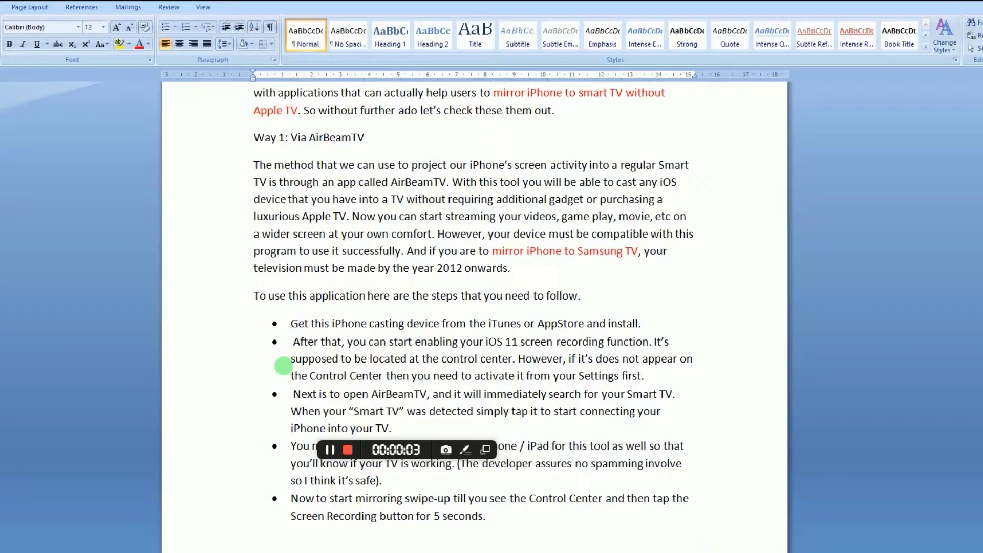
scroll(383, 376, down, 3)
scroll(383, 375, down, 5)
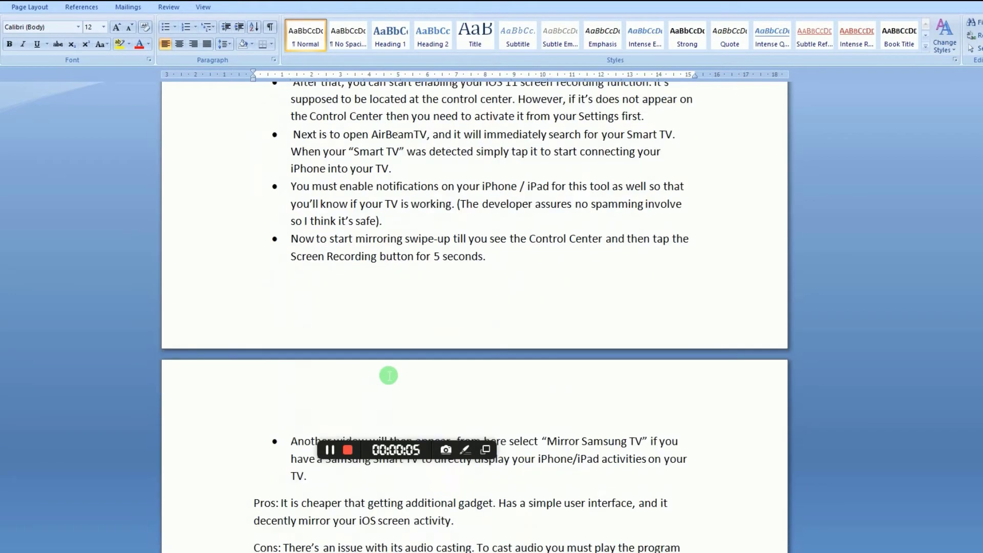
scroll(386, 375, down, 3)
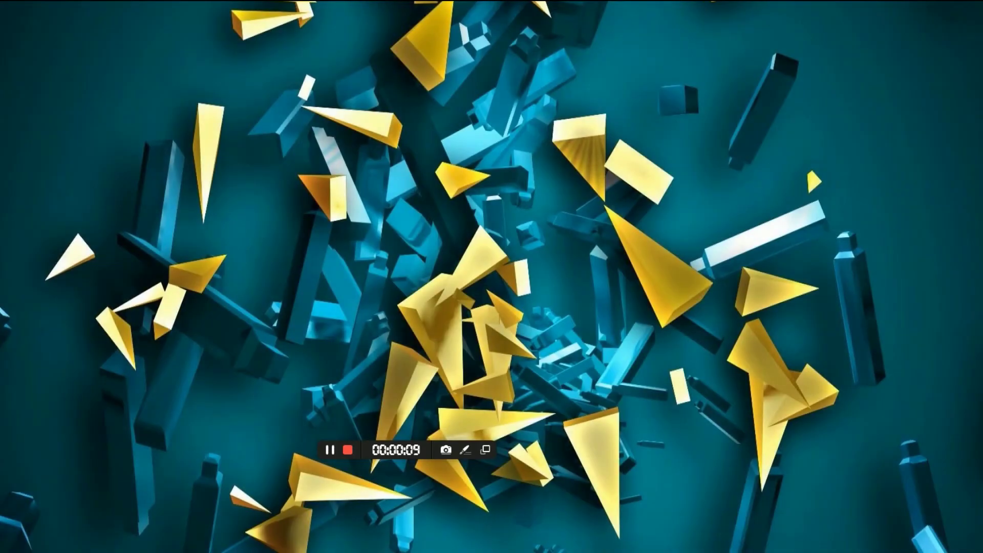
Stop the Word recording, saving the 9-second 2.94 MB clip.
click(347, 451)
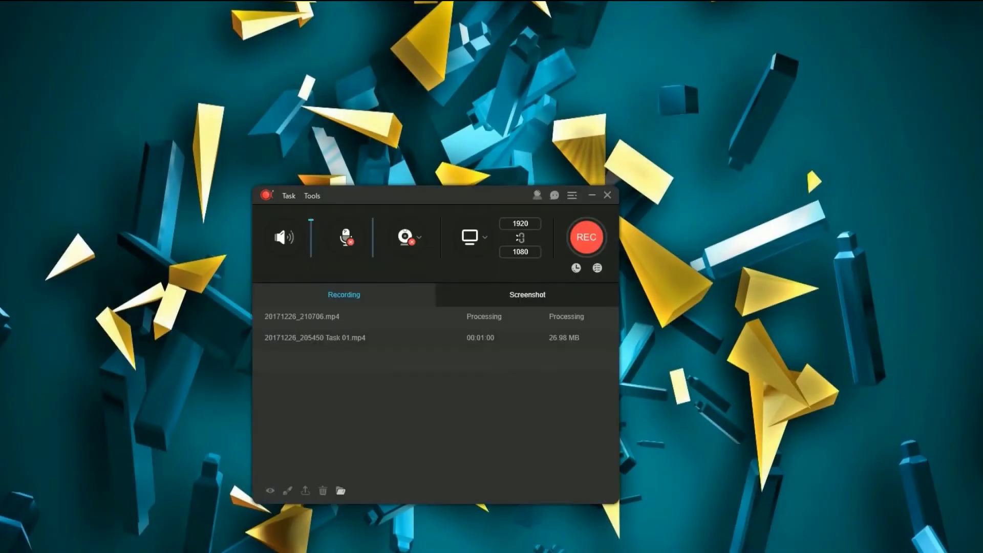
Play 20171226_210706.mp4 from the recording list in Films & TV.
double_click(305, 318)
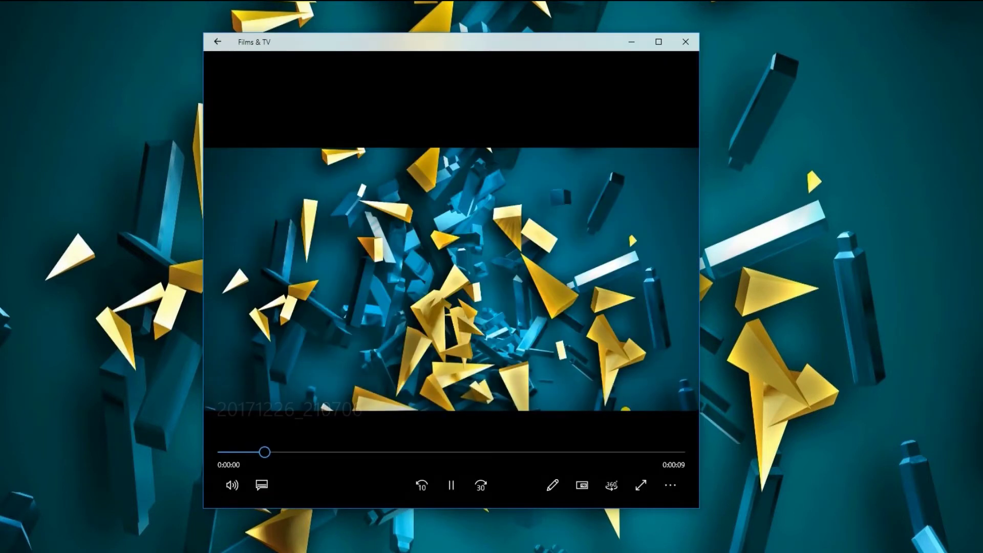